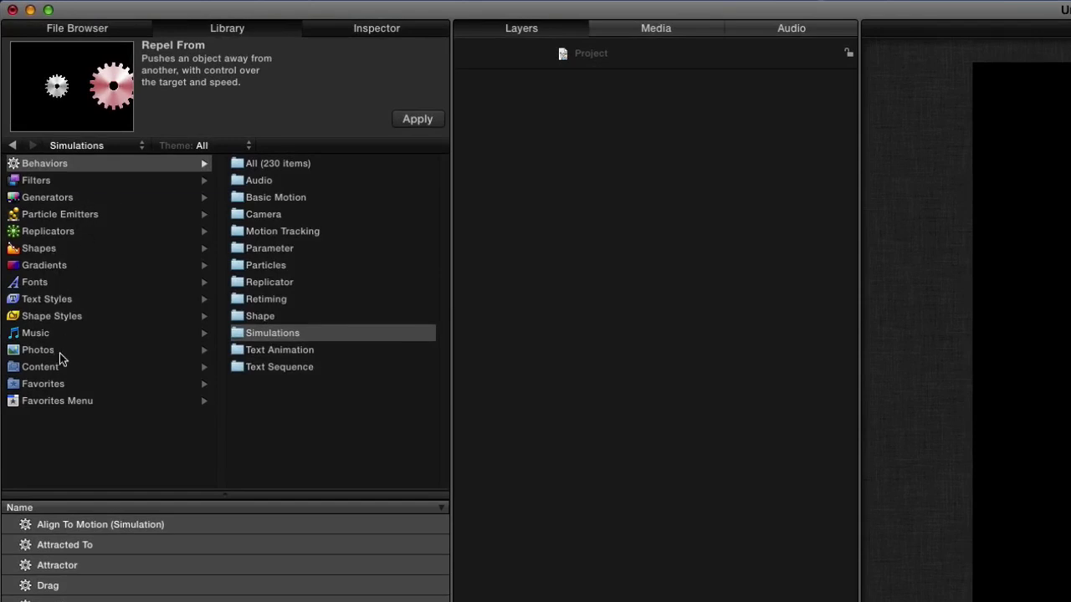
Drag the Bee animation from the Library's Content > Fauna collection into the Layers list.
left_click(38, 367)
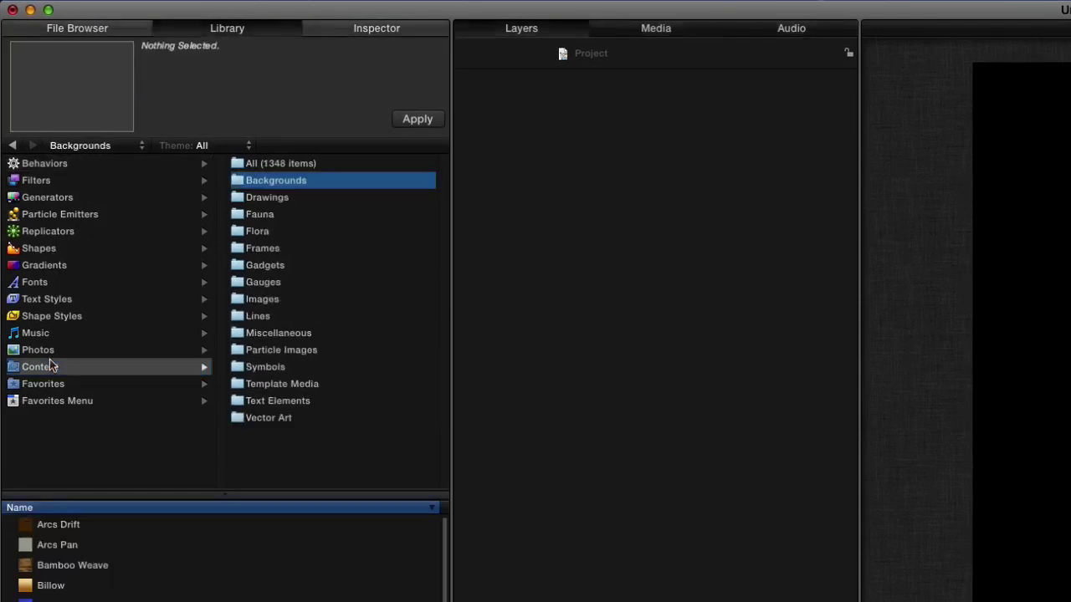
left_click(249, 217)
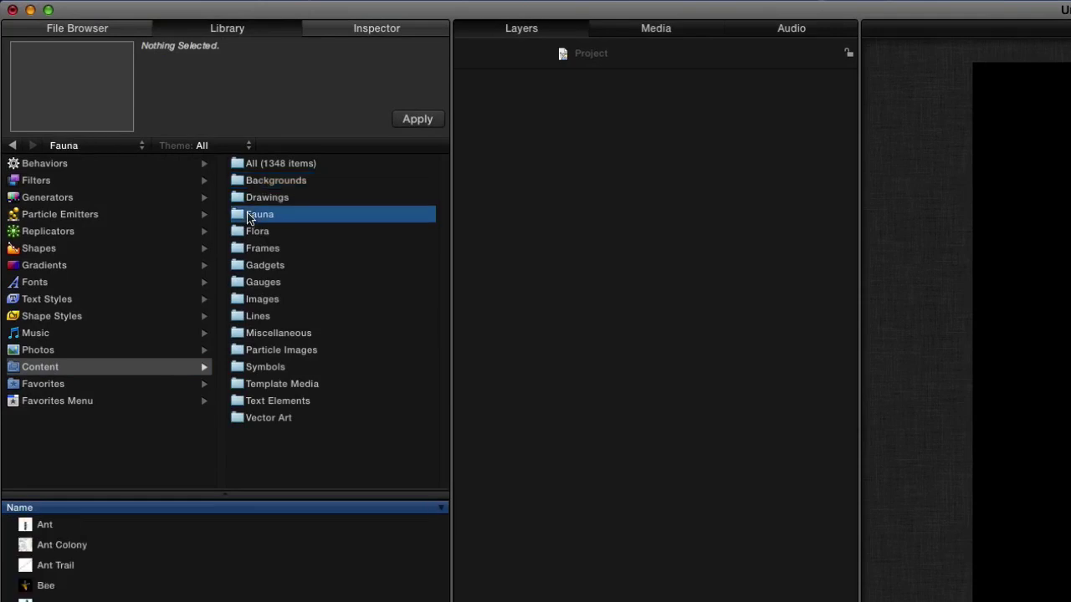
left_click(42, 587)
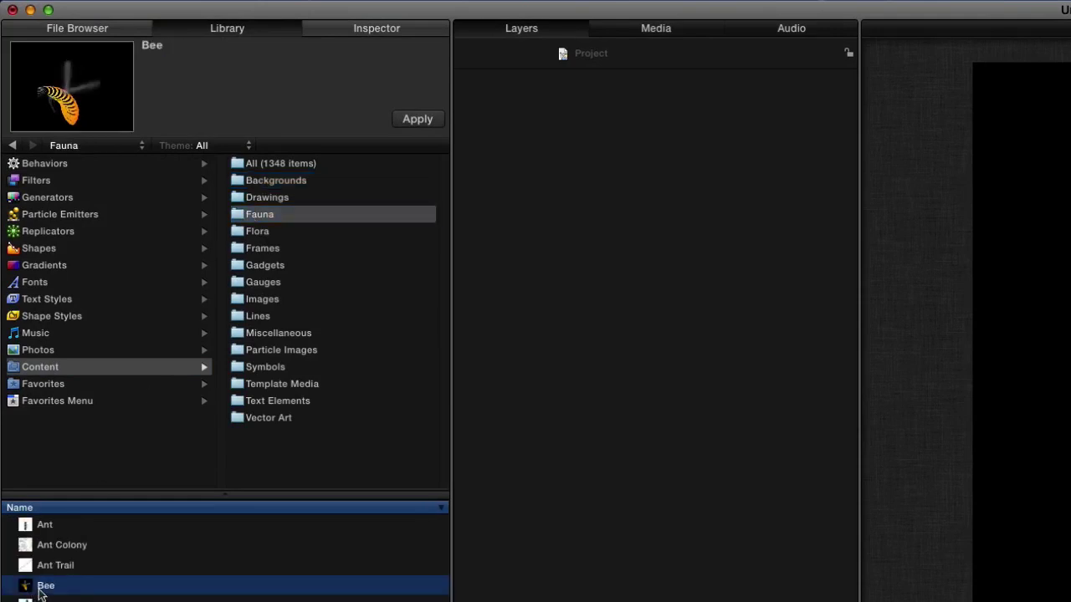
left_click_drag(275, 511, 597, 304)
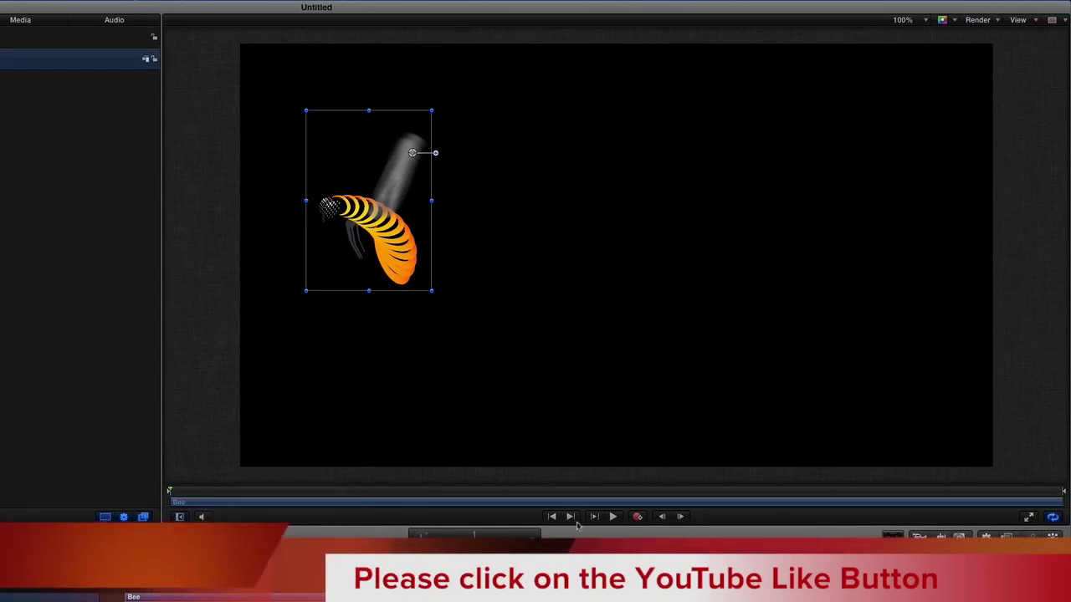
Play the Bee animation, pause it, and drag the bee to the canvas's upper right.
left_click(613, 517)
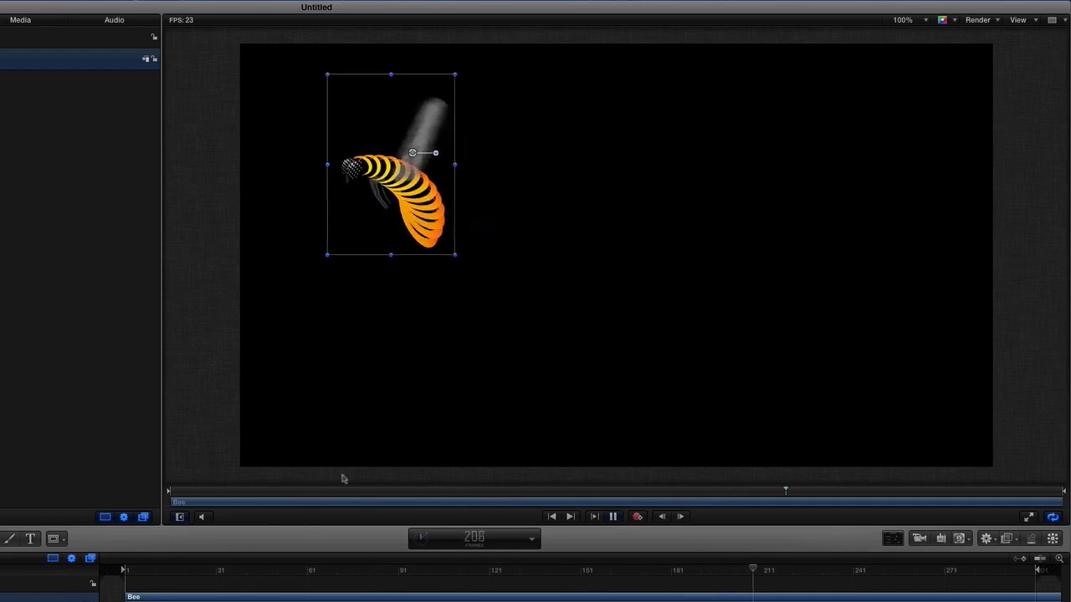
left_click(612, 516)
left_click_drag(413, 157, 835, 155)
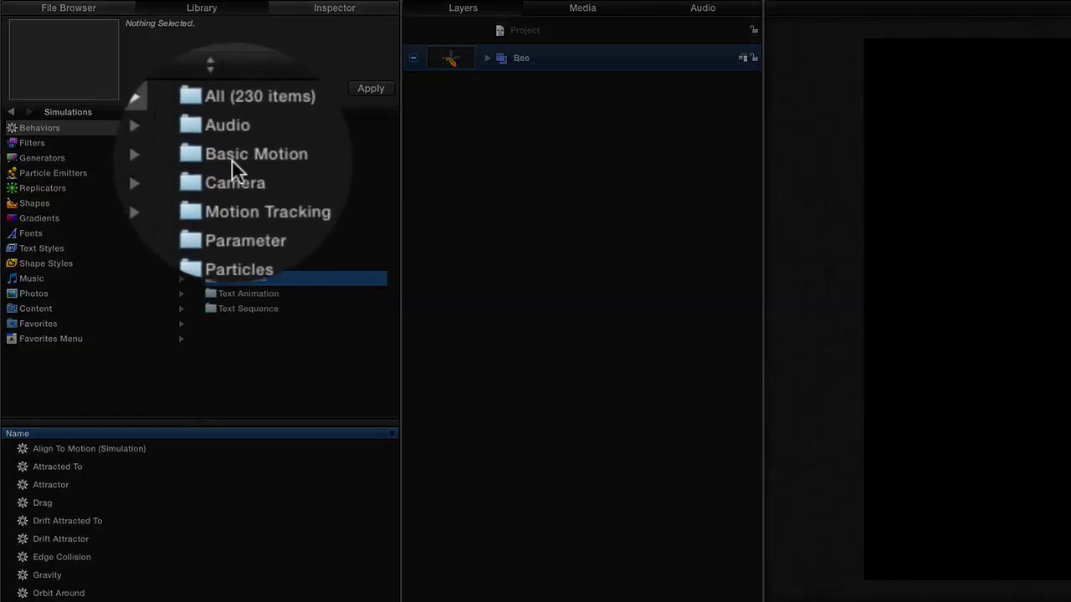
Apply Basic Motion > Throw to the bee and aim its HUD dial toward the lower left.
left_click(131, 106)
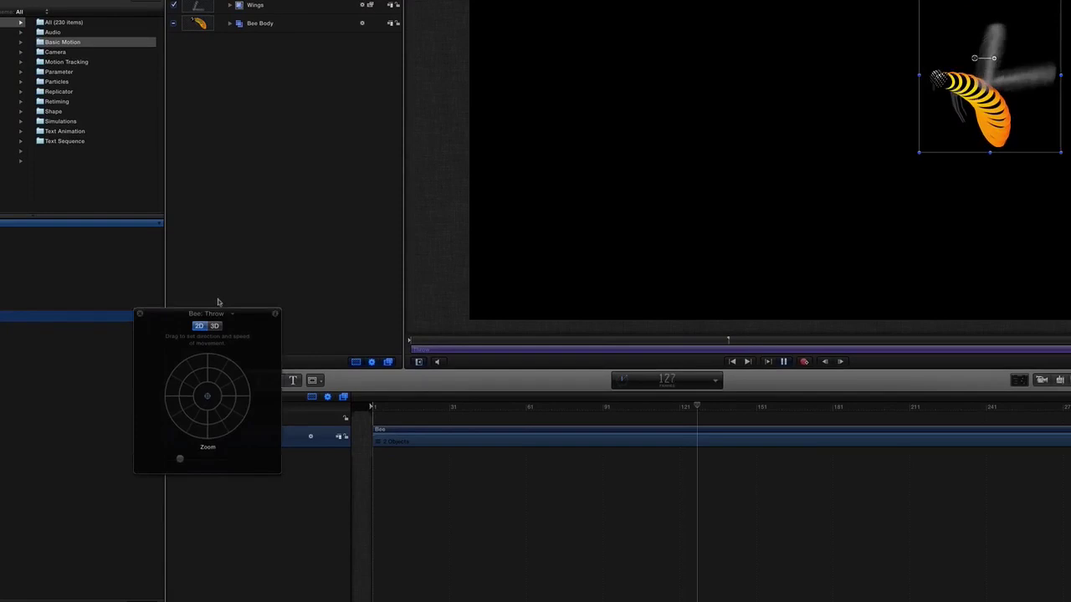
left_click_drag(56, 363, 149, 163)
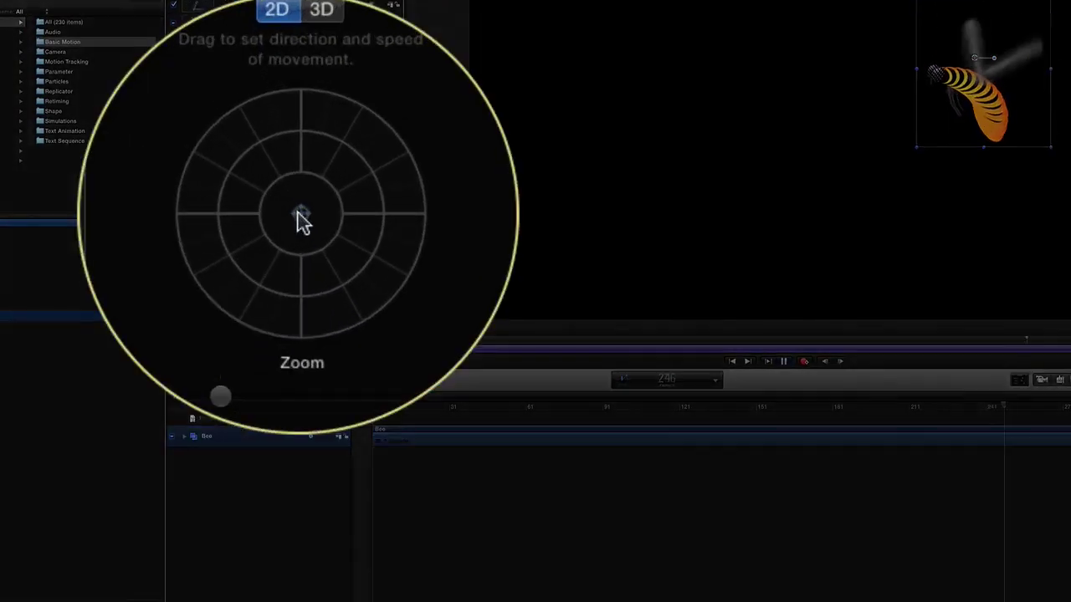
left_click_drag(288, 217, 262, 232)
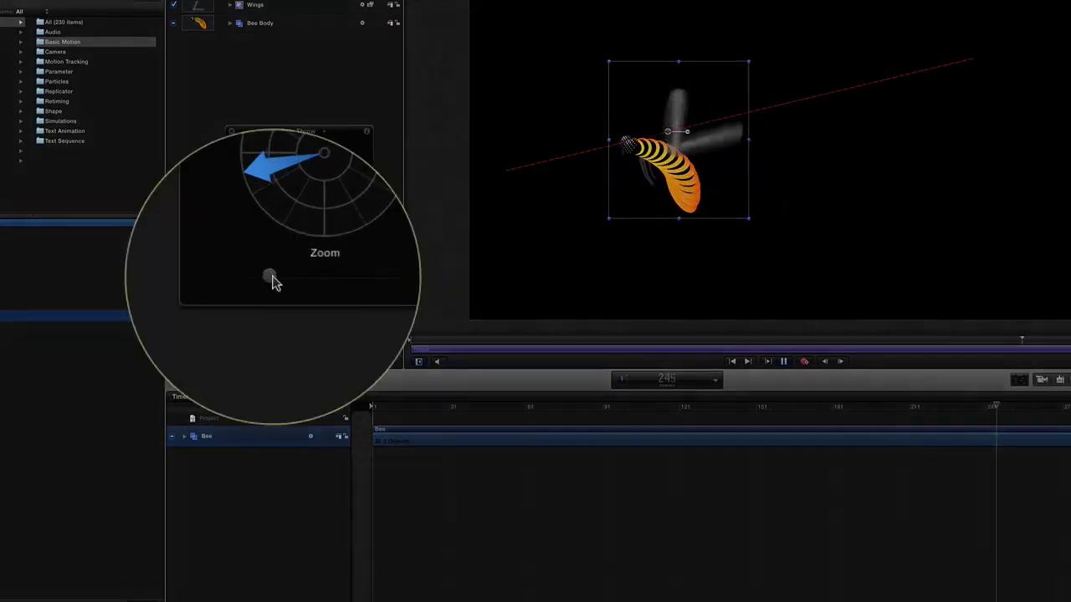
left_click_drag(271, 278, 330, 290)
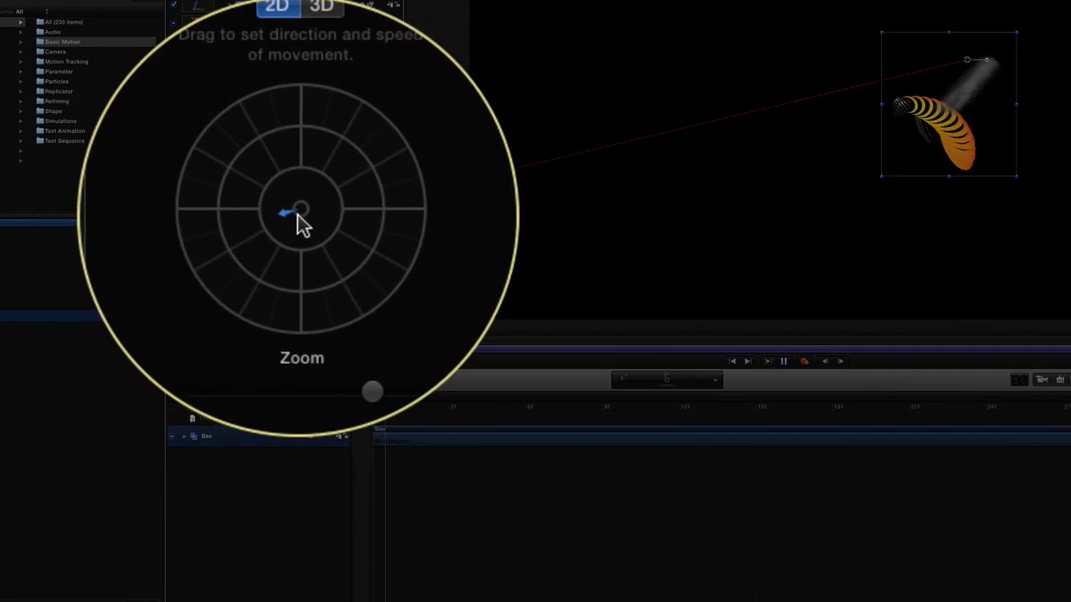
left_click_drag(298, 215, 276, 227)
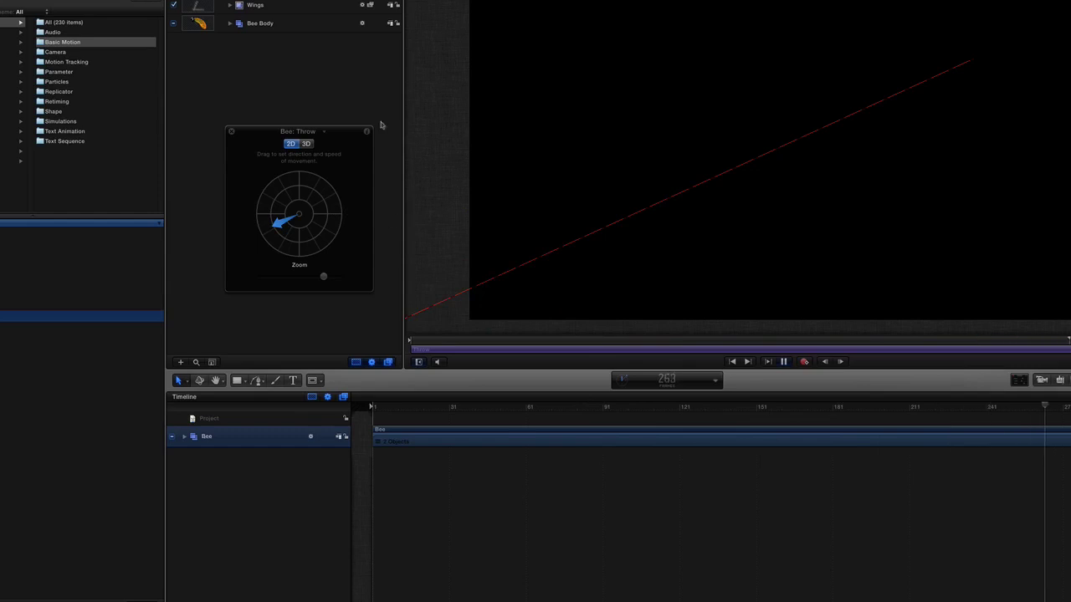
Delete the bee's Throw behavior and apply Basic Motion > Motion Path to the Bee layer.
right_click(316, 7)
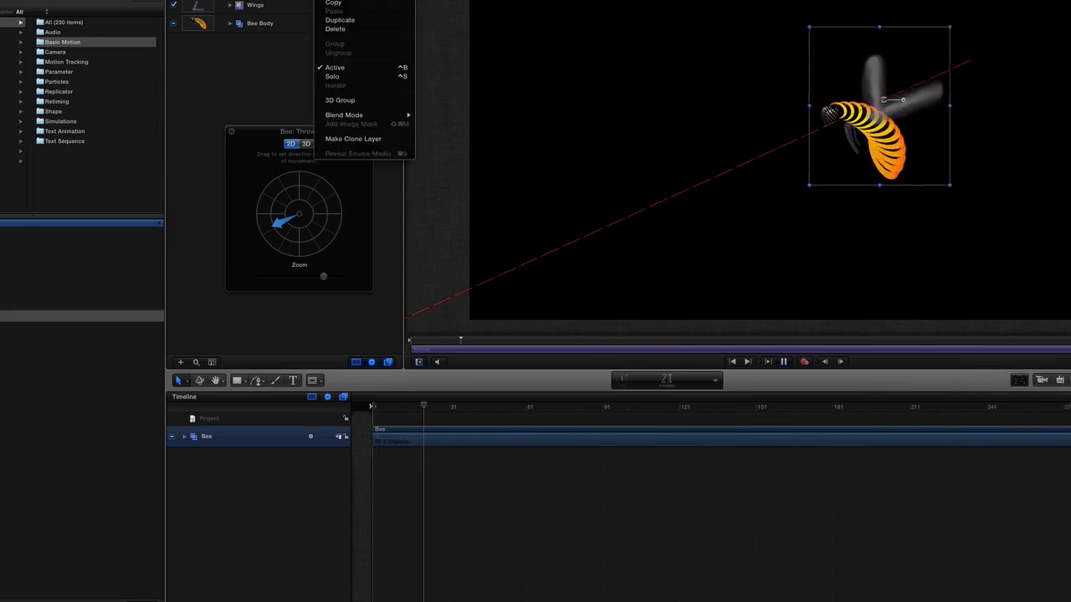
left_click(358, 17)
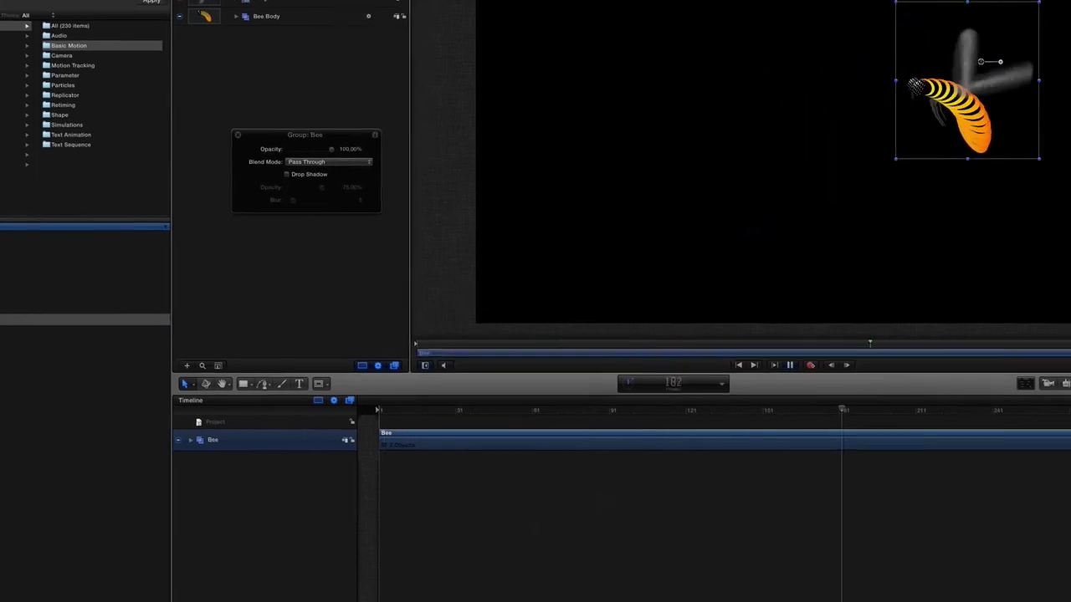
left_click(0, 261)
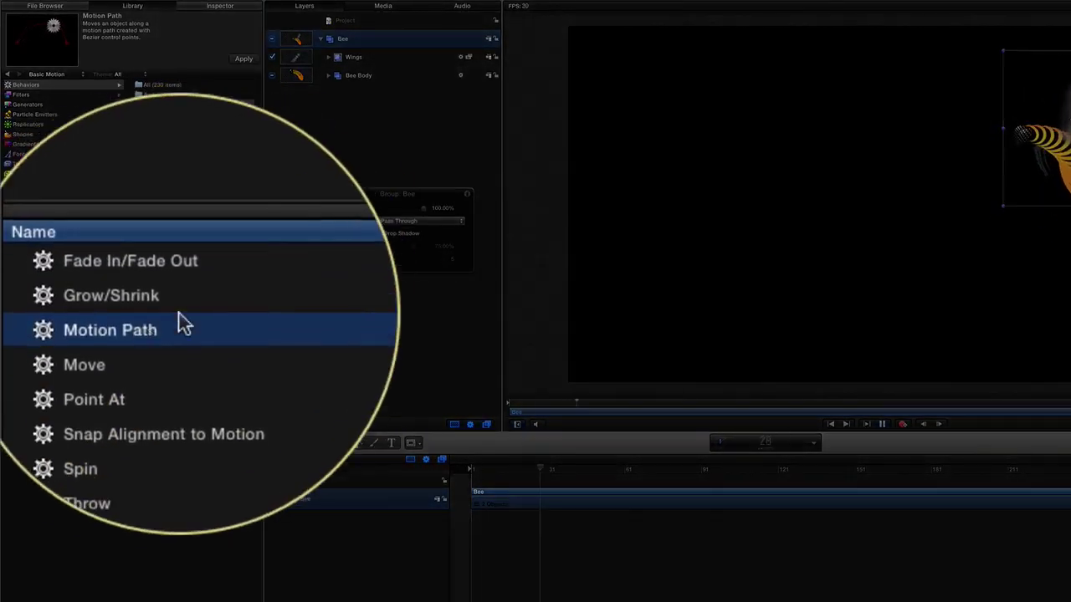
left_click_drag(49, 318, 305, 124)
left_click_drag(310, 205, 382, 159)
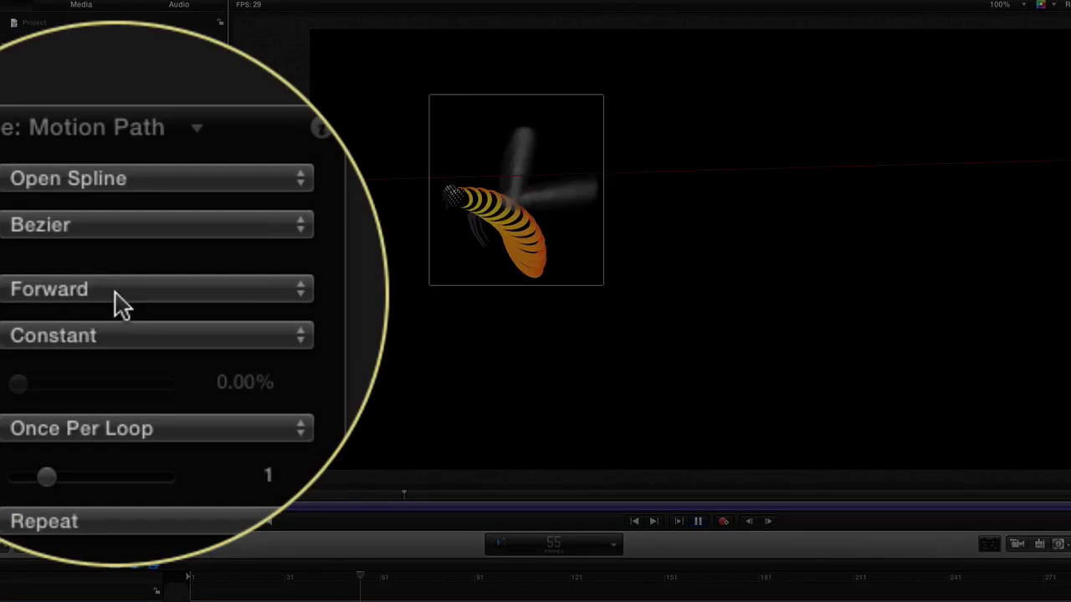
Set the Motion Path's Direction to Reverse and Path Shape to Geometry.
left_click(115, 293)
left_click(116, 308)
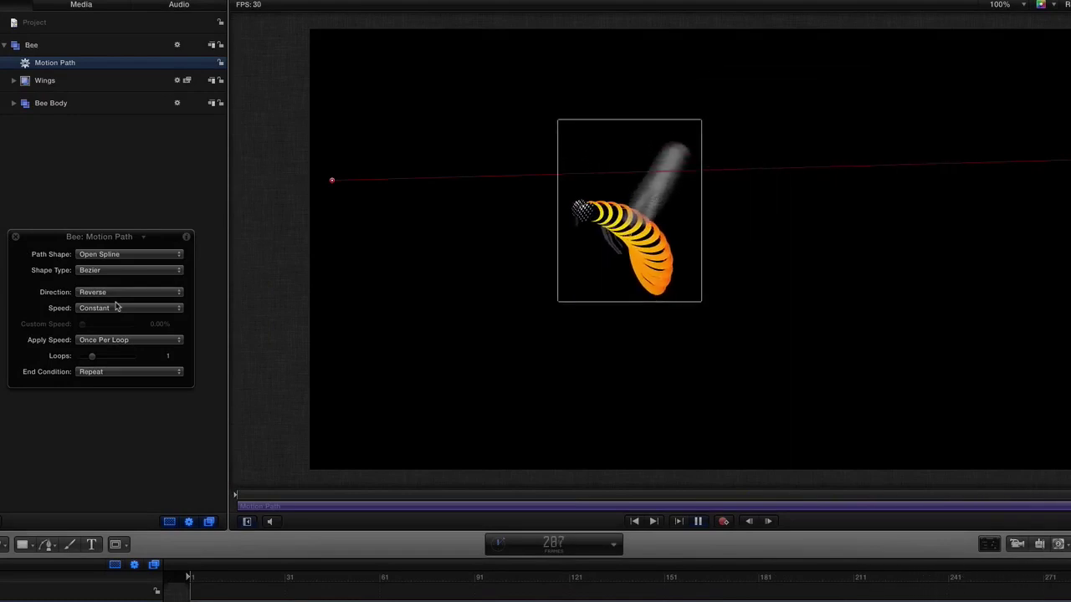
left_click(129, 253)
left_click(134, 338)
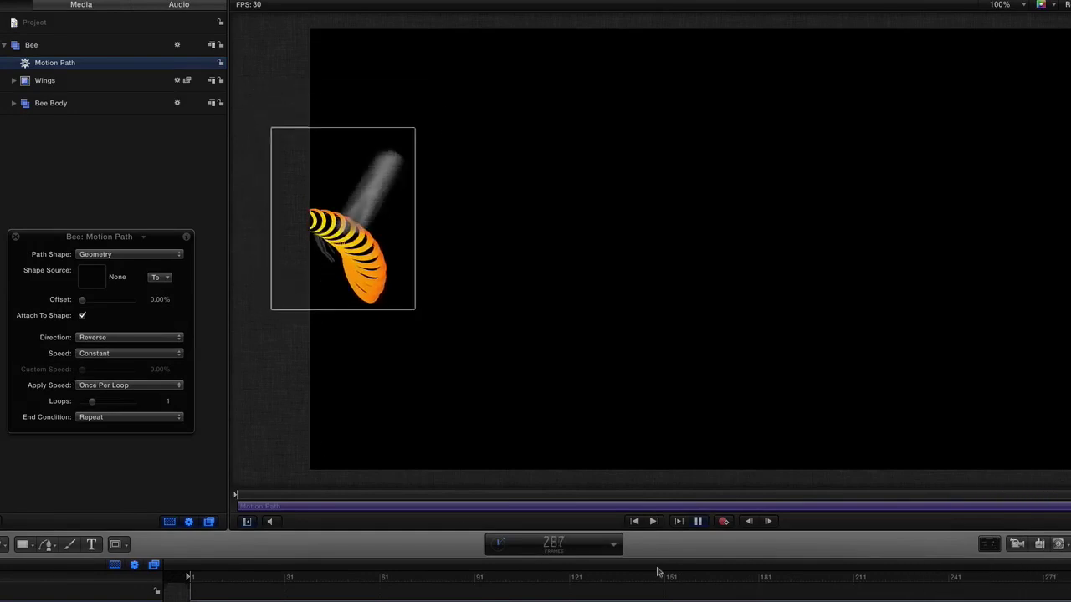
Pause playback and set the Bezier tool to draw with no fill and an outline.
left_click(697, 522)
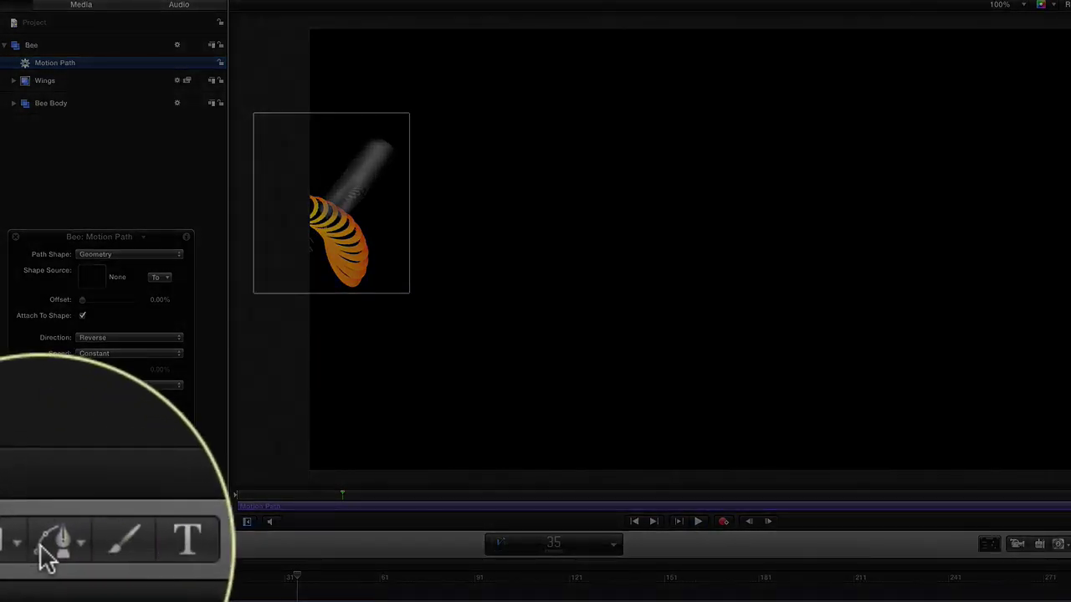
left_click(46, 545)
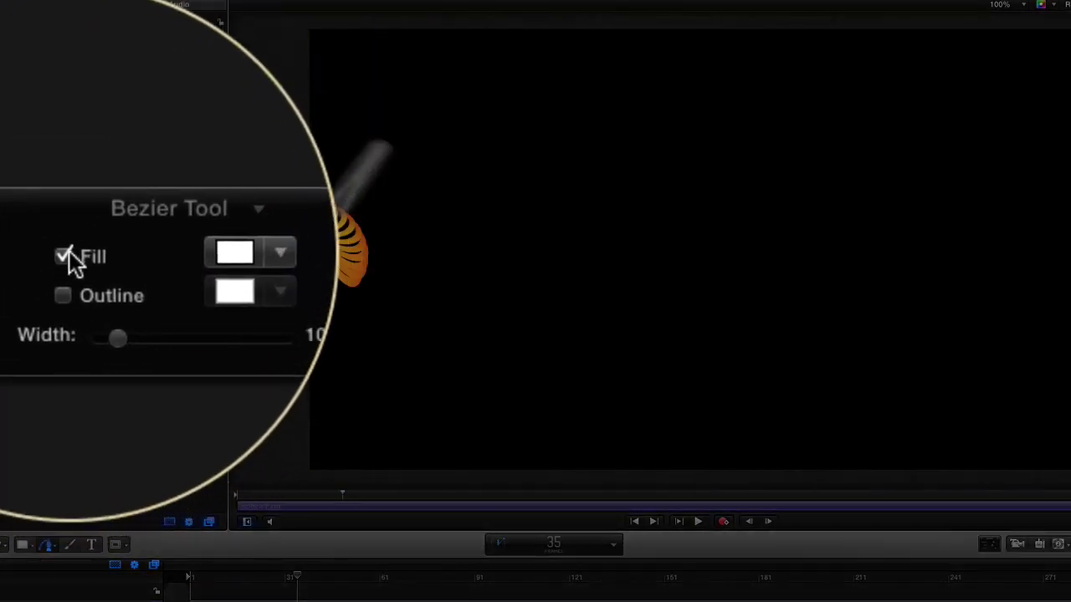
left_click(72, 252)
left_click(67, 268)
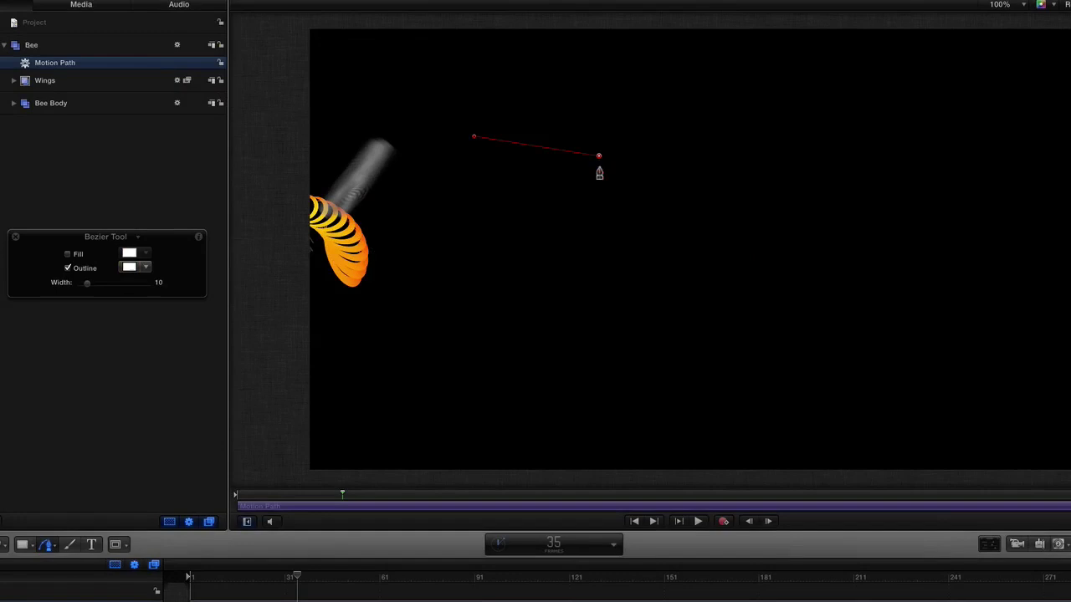
Draw a curving open Bezier path across the canvas and finish it with Return.
left_click_drag(598, 174, 597, 253)
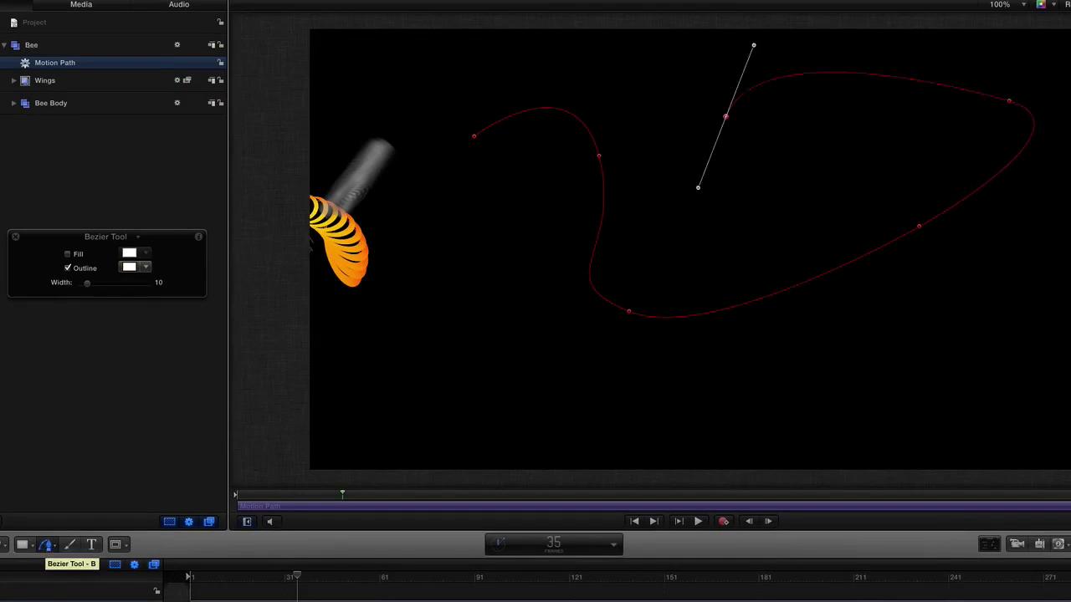
key("Return")
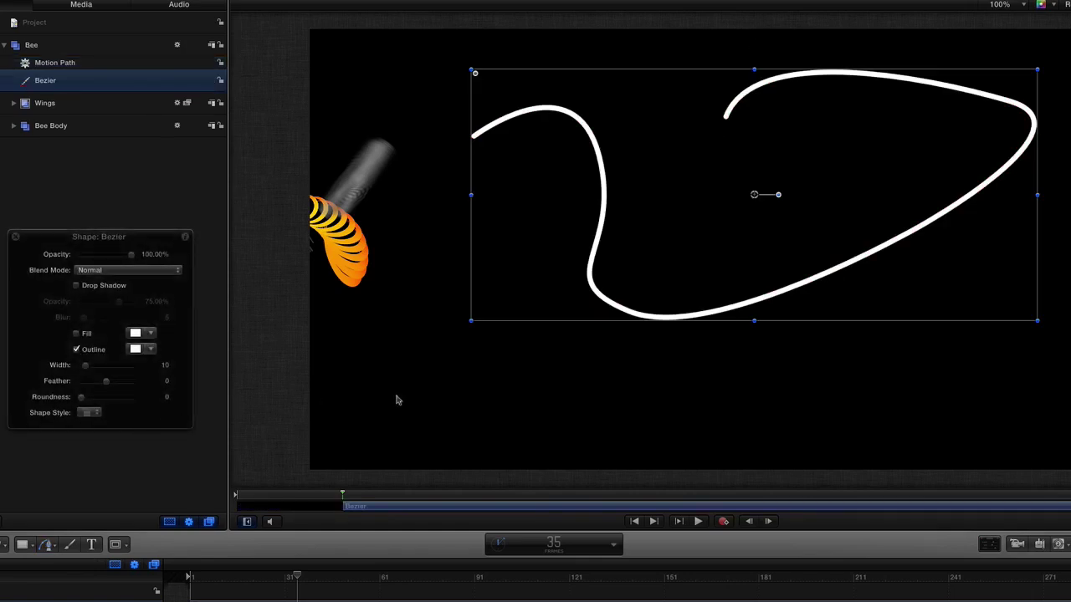
key("super+2")
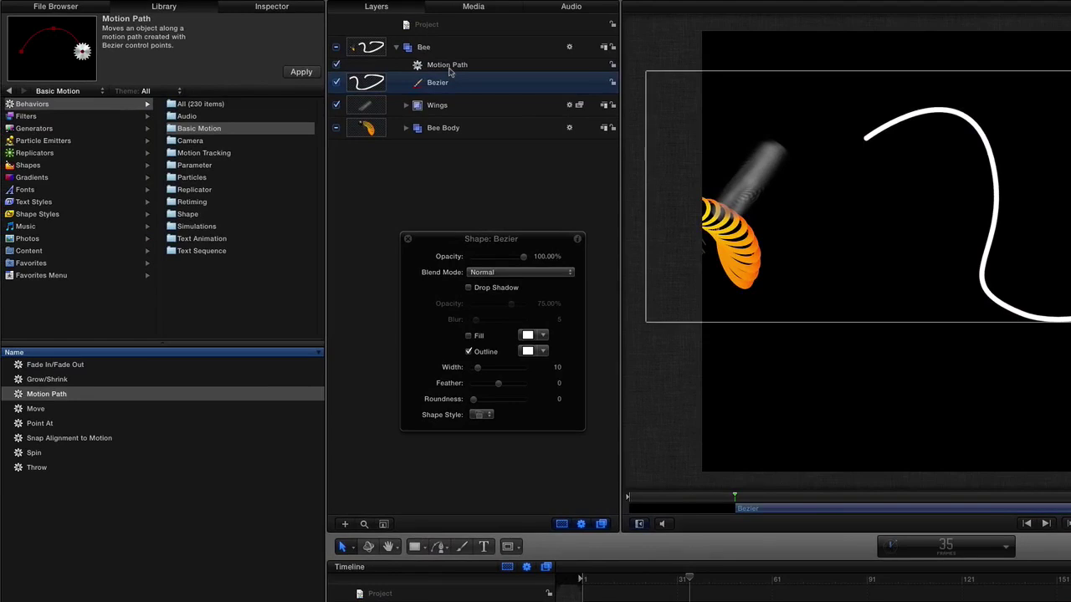
Move the Bezier curve into its own new group.
left_click(449, 72)
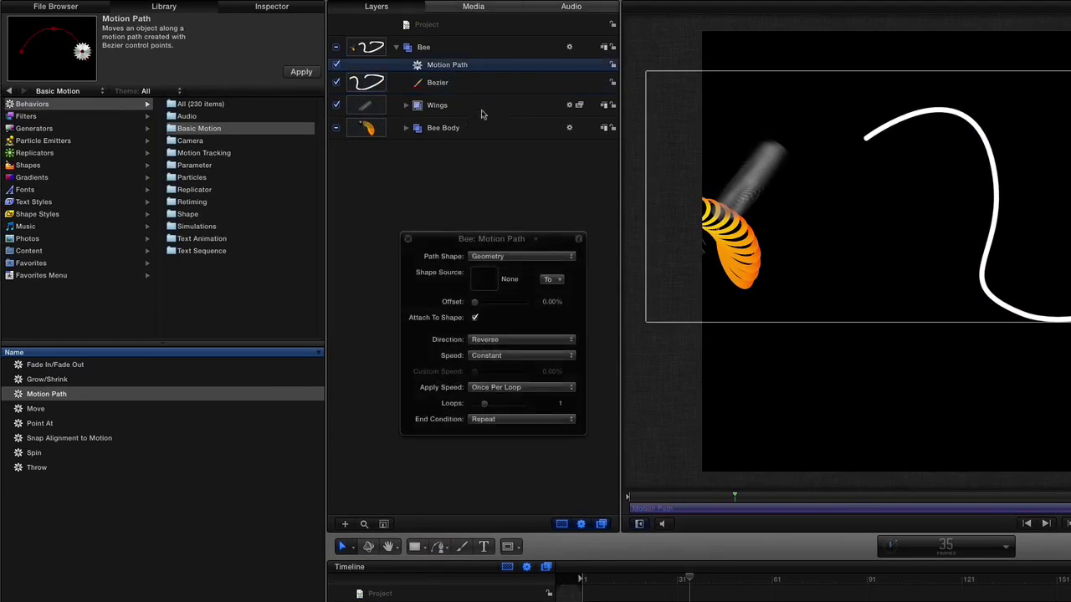
left_click(272, 7)
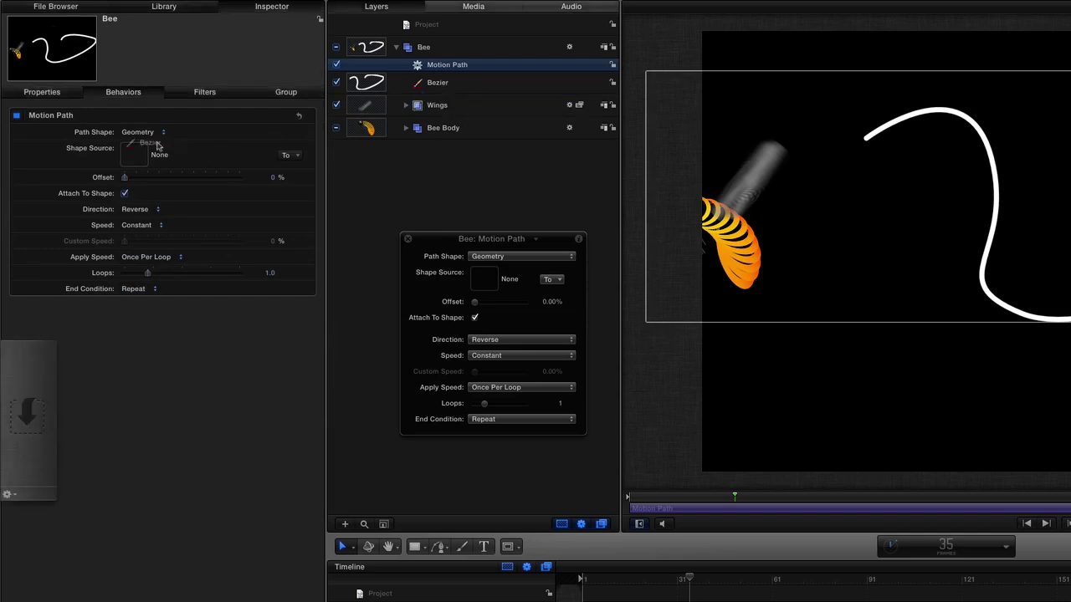
left_click_drag(141, 156, 444, 71)
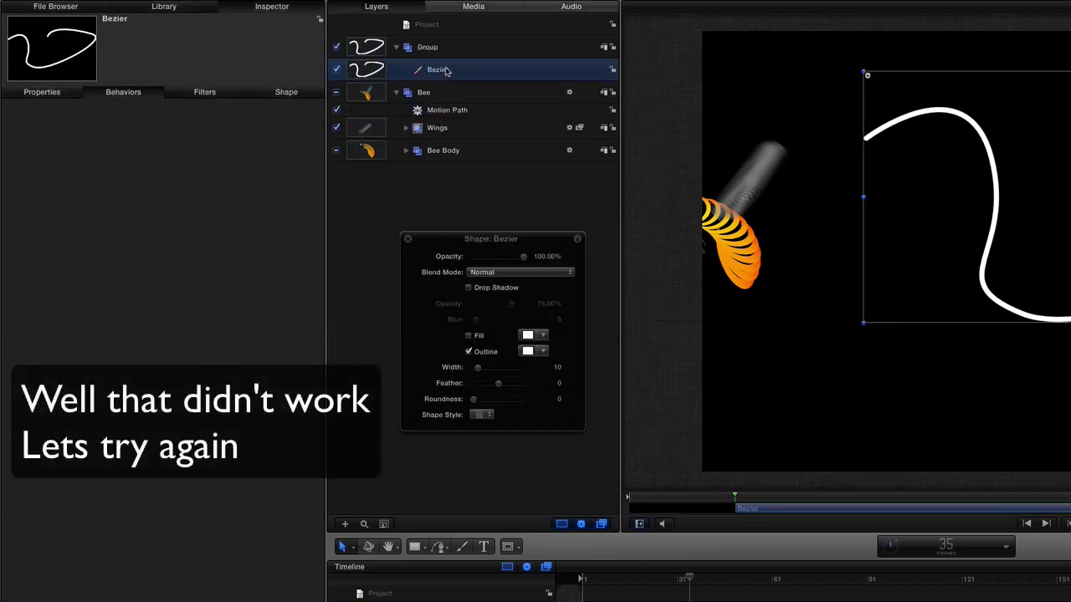
Drop the Bezier curve into the Motion Path's Shape Source well and play the animation.
left_click(444, 113)
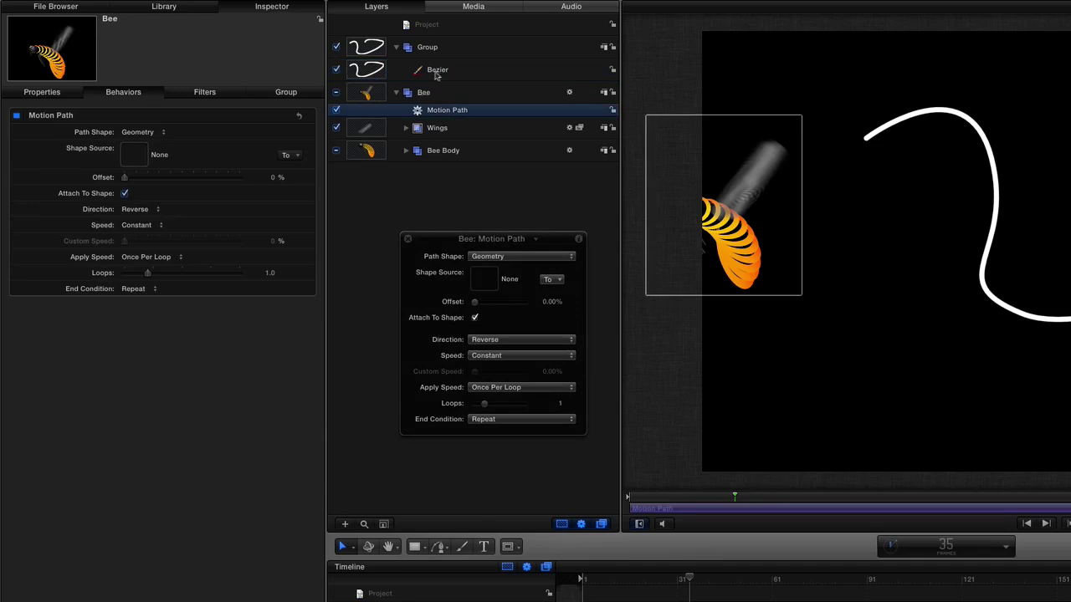
left_click_drag(435, 75, 254, 118)
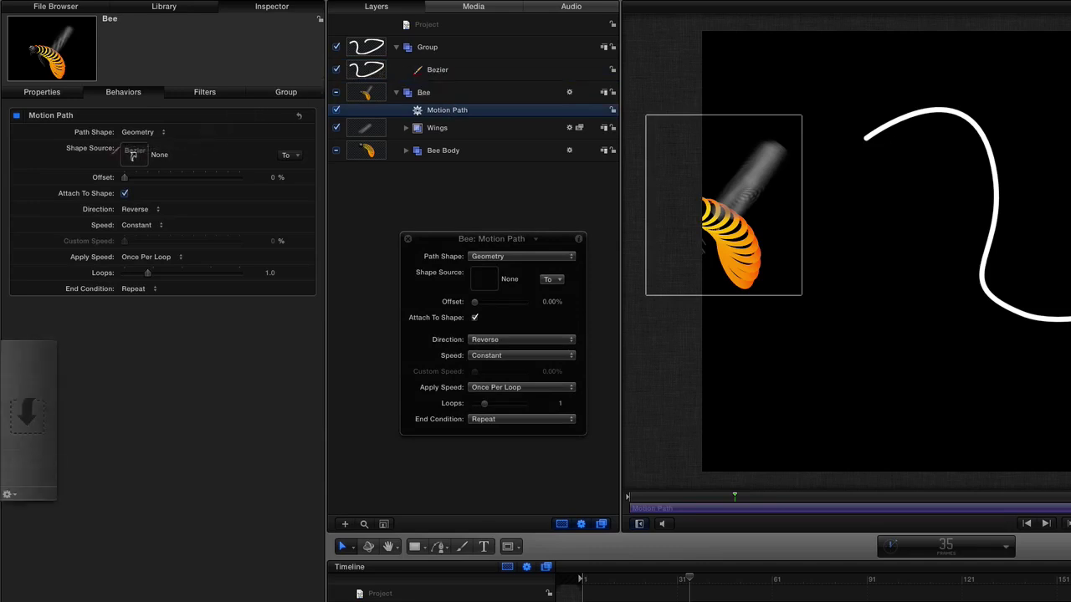
left_click_drag(136, 157, 136, 159)
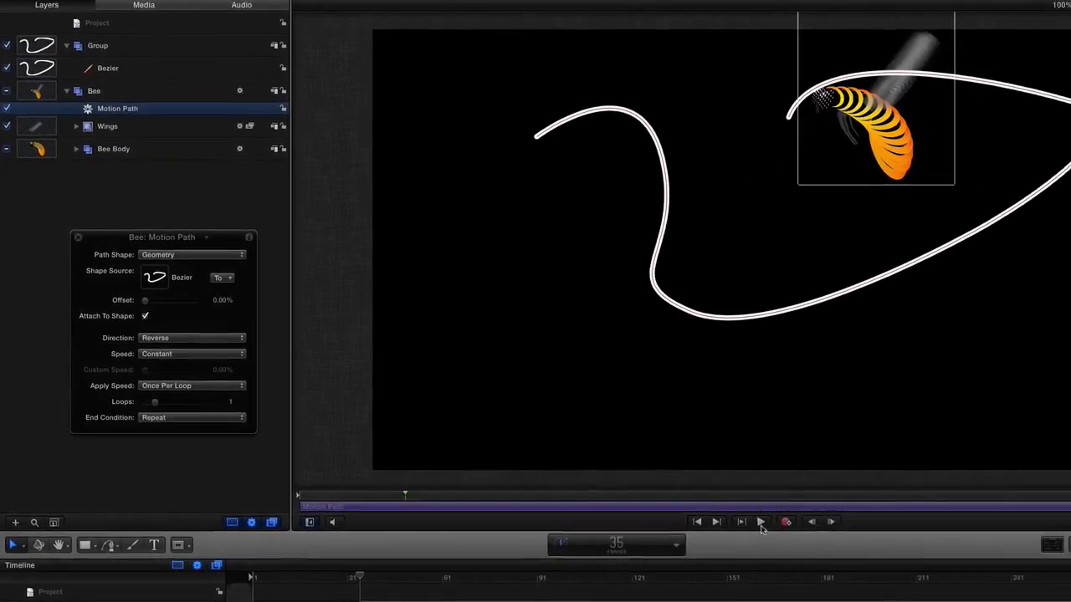
left_click(1070, 521)
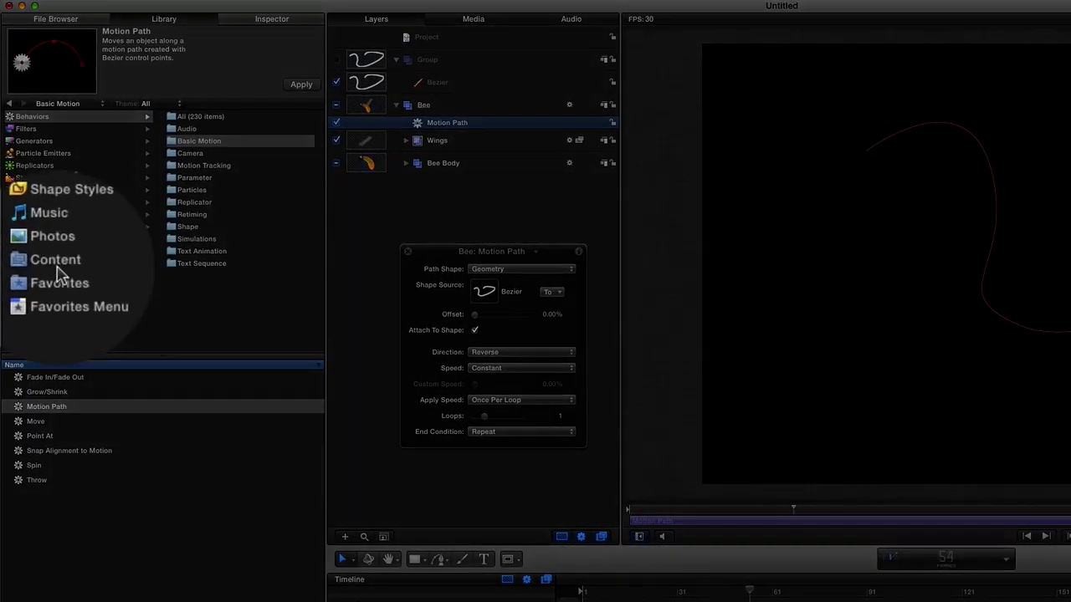
Drag Wall Clock Fast from Content > Gadgets onto the canvas and shrink it with the corner handle.
left_click(29, 264)
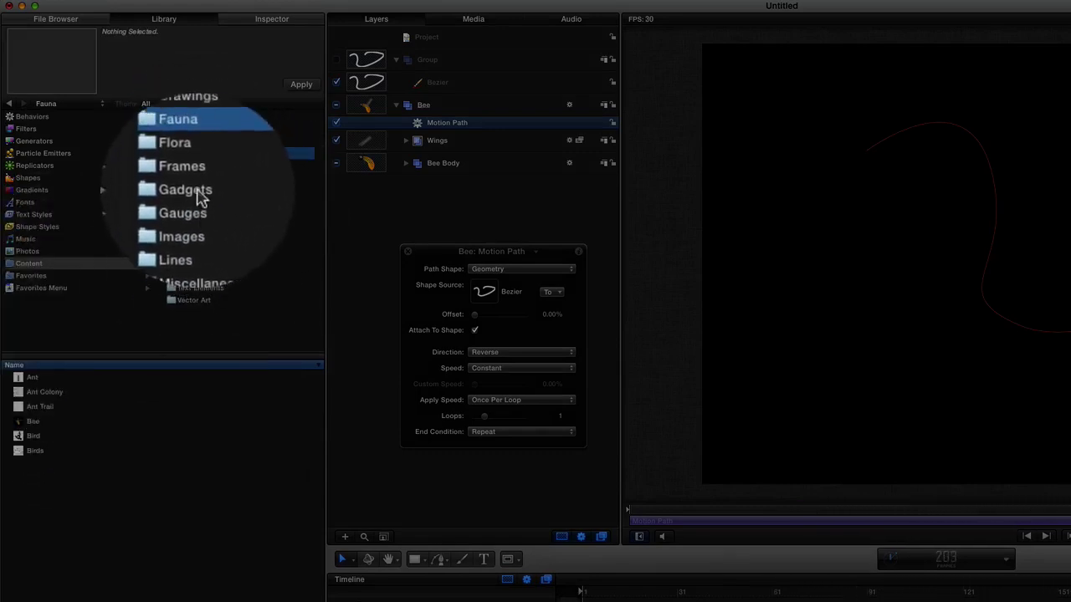
left_click(197, 191)
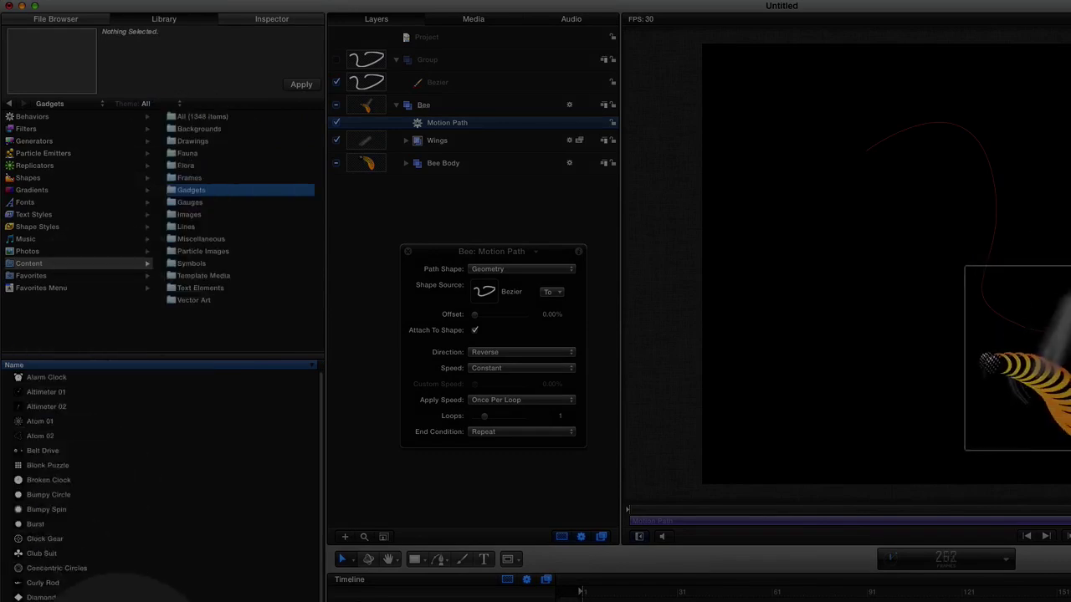
scroll(159, 485, "down", 5)
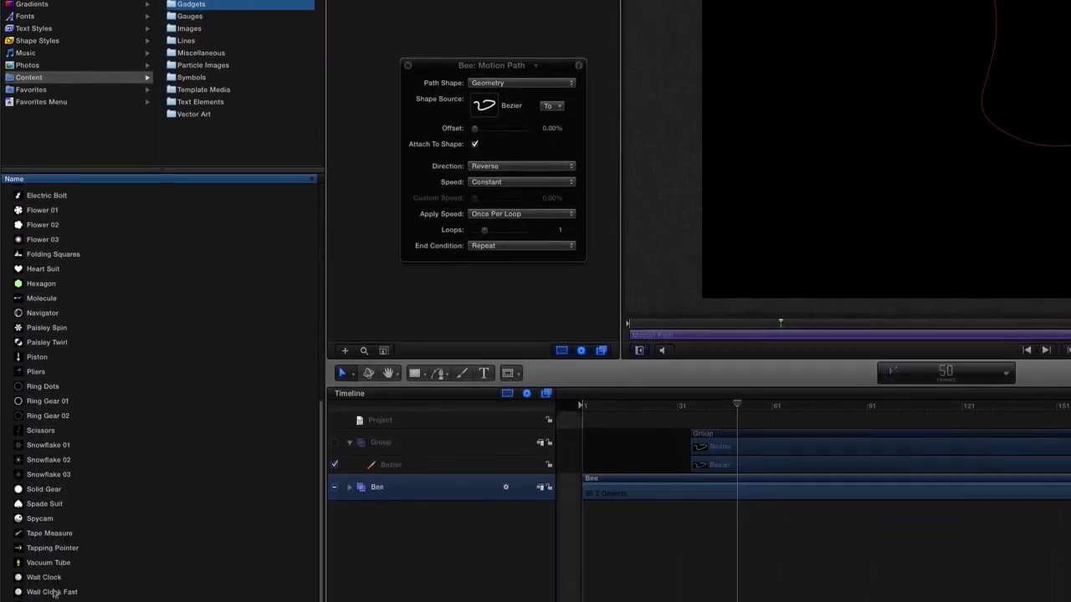
left_click(54, 601)
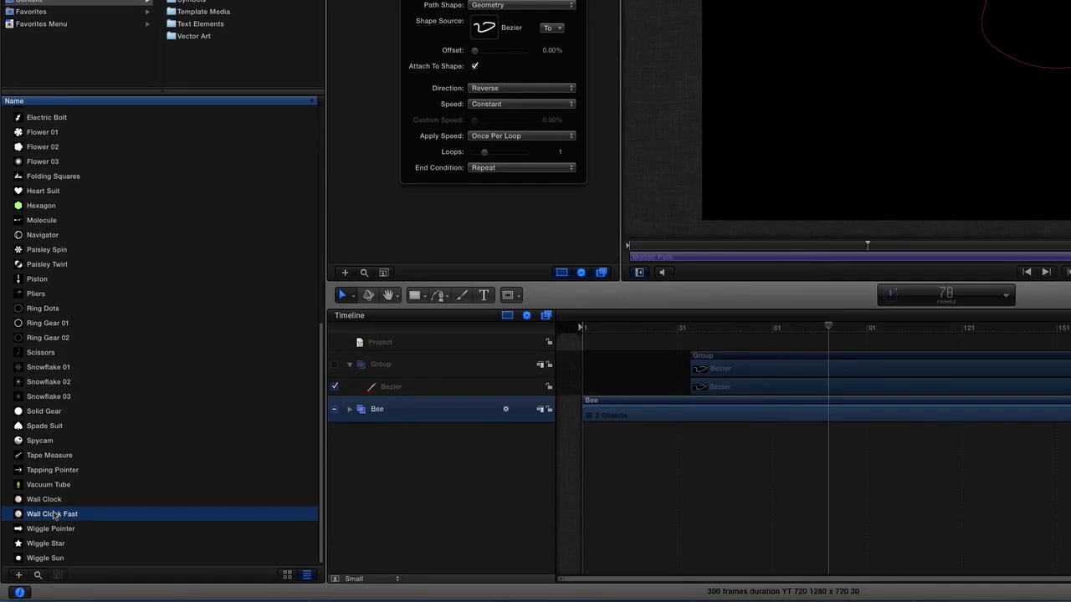
left_click_drag(54, 516, 491, 192)
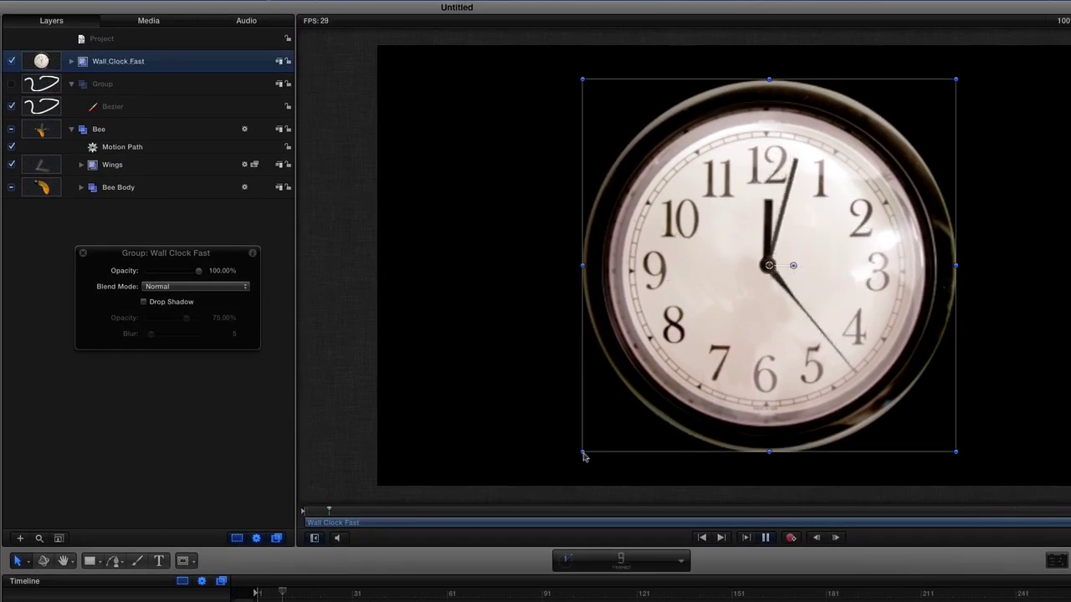
left_click_drag(583, 456, 718, 269)
left_click_drag(869, 197, 729, 233)
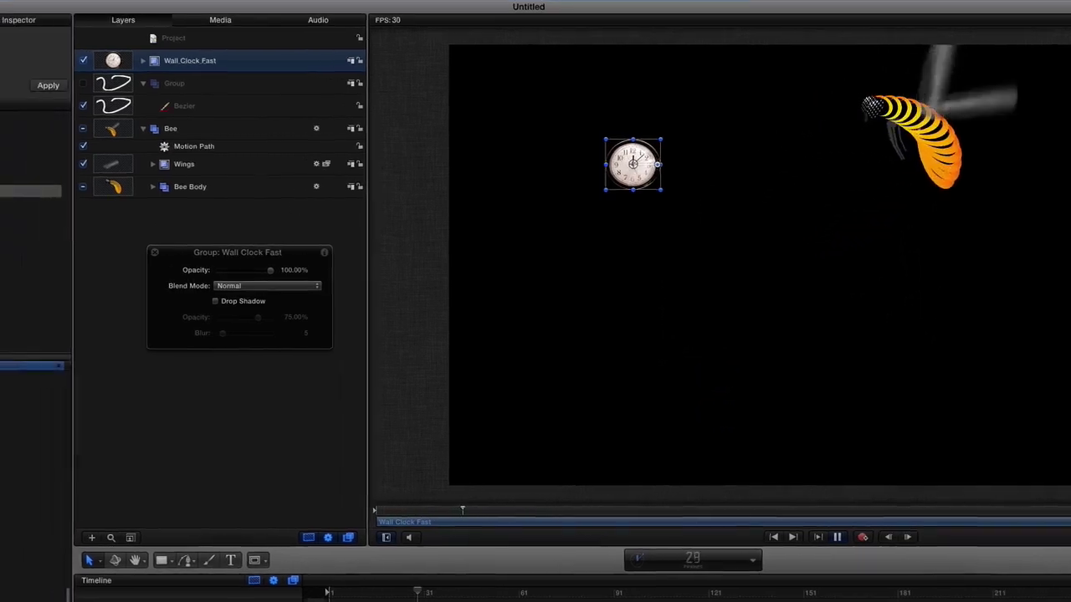
Apply Basic Motion > Move to the Wall Clock Fast layer.
left_click(40, 121)
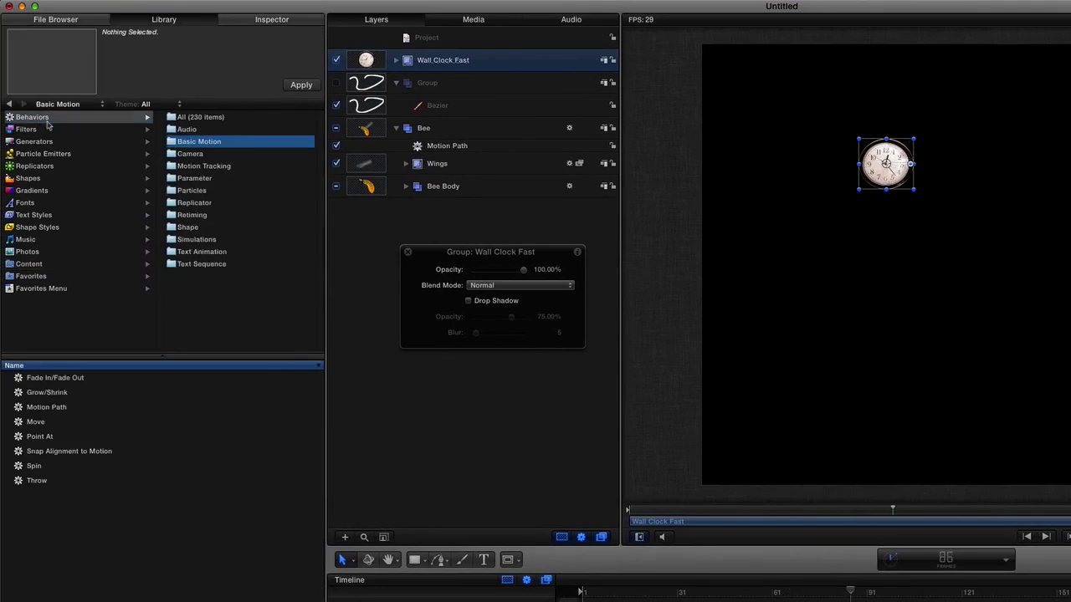
left_click_drag(36, 421, 474, 88)
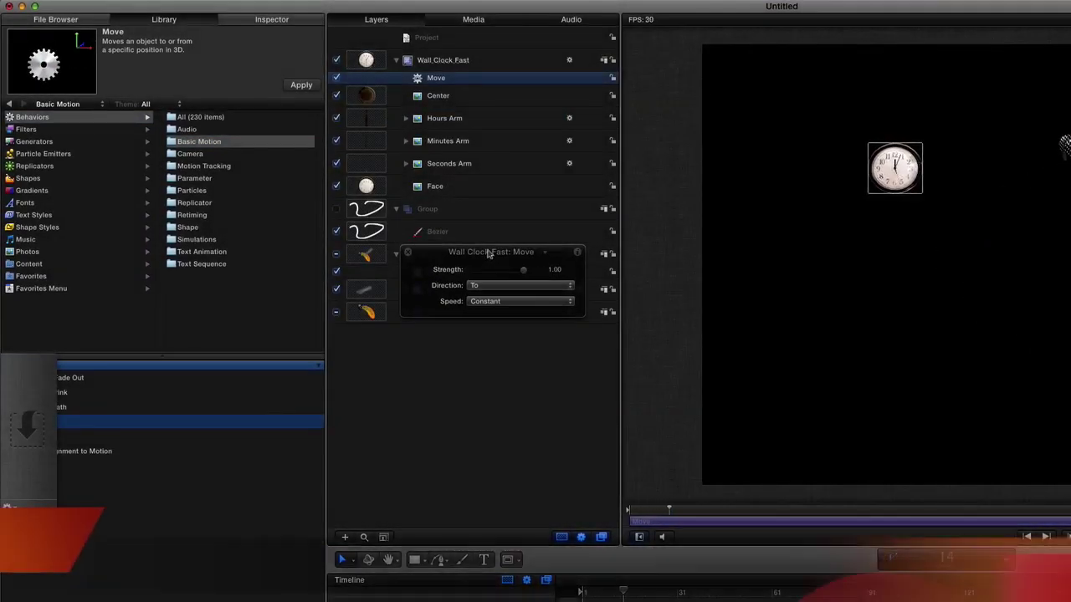
left_click_drag(485, 248, 482, 341)
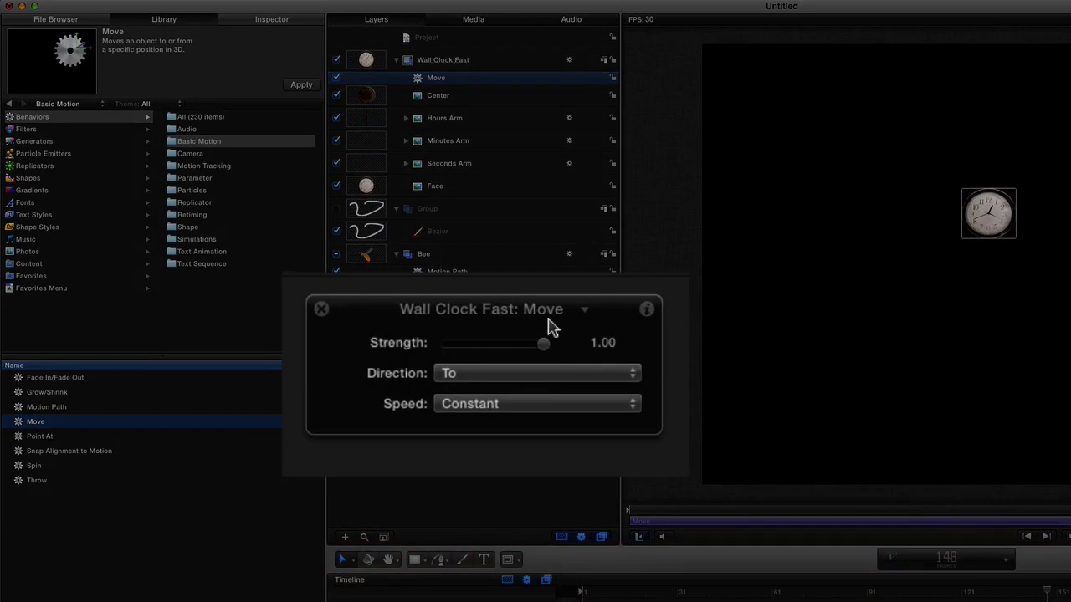
Set the Move behavior's Direction to From and Speed to Ease Both.
left_click(540, 378)
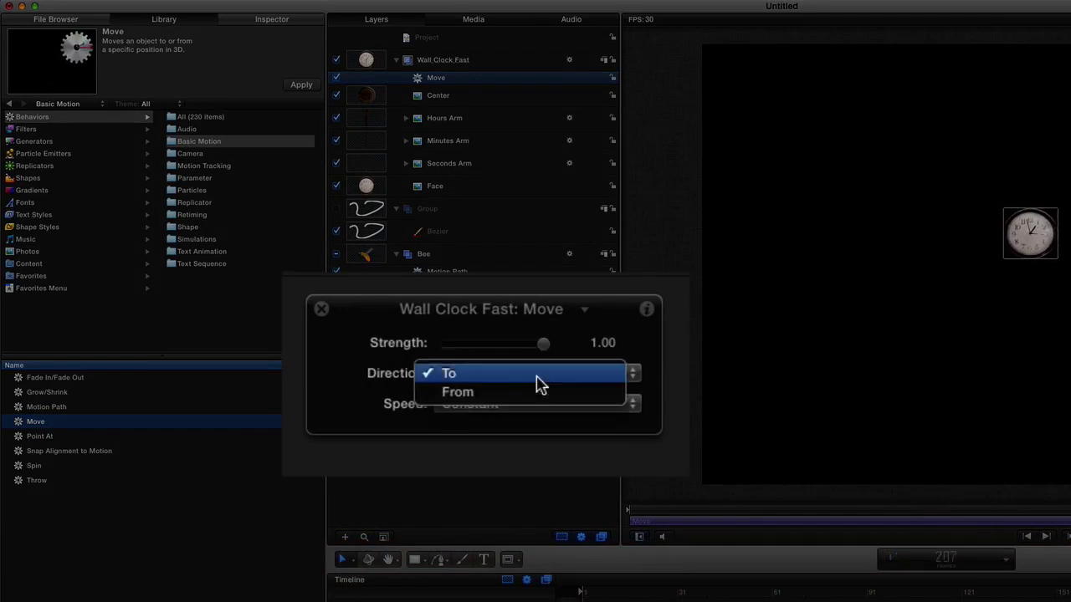
left_click(538, 393)
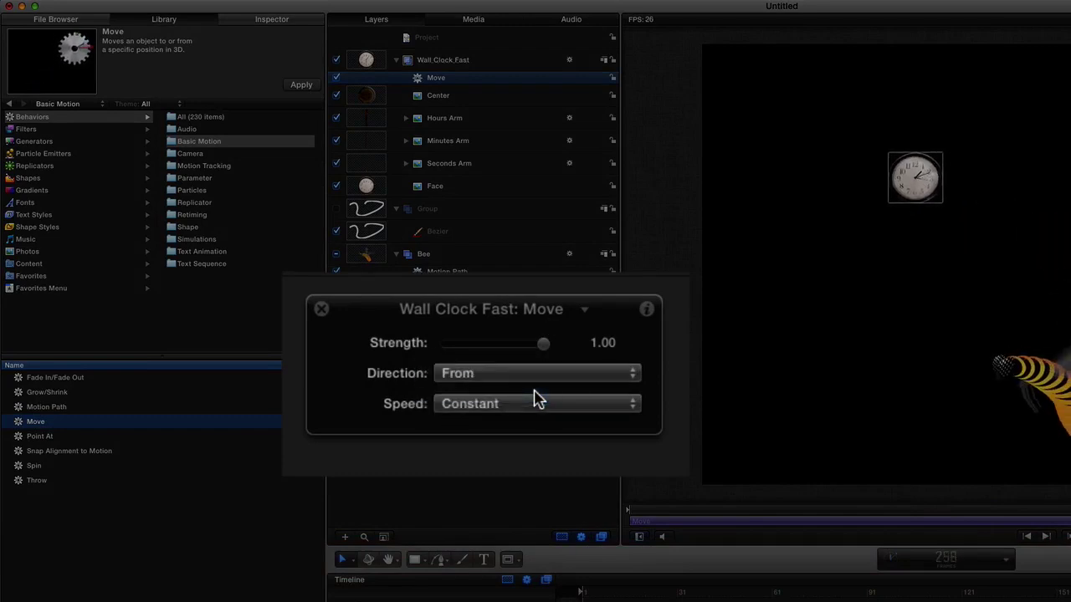
left_click(531, 405)
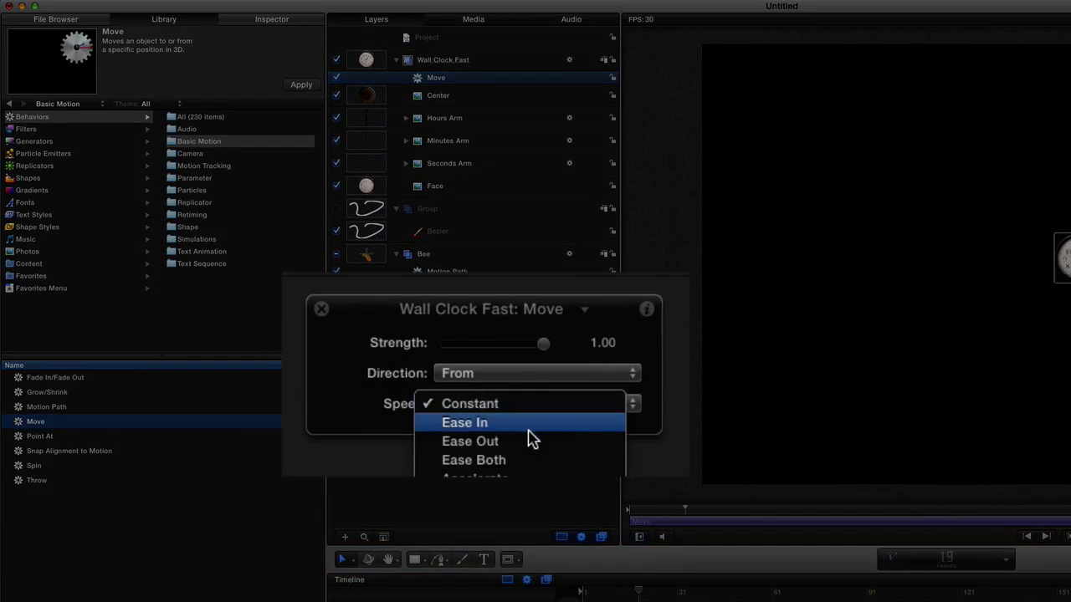
left_click(520, 461)
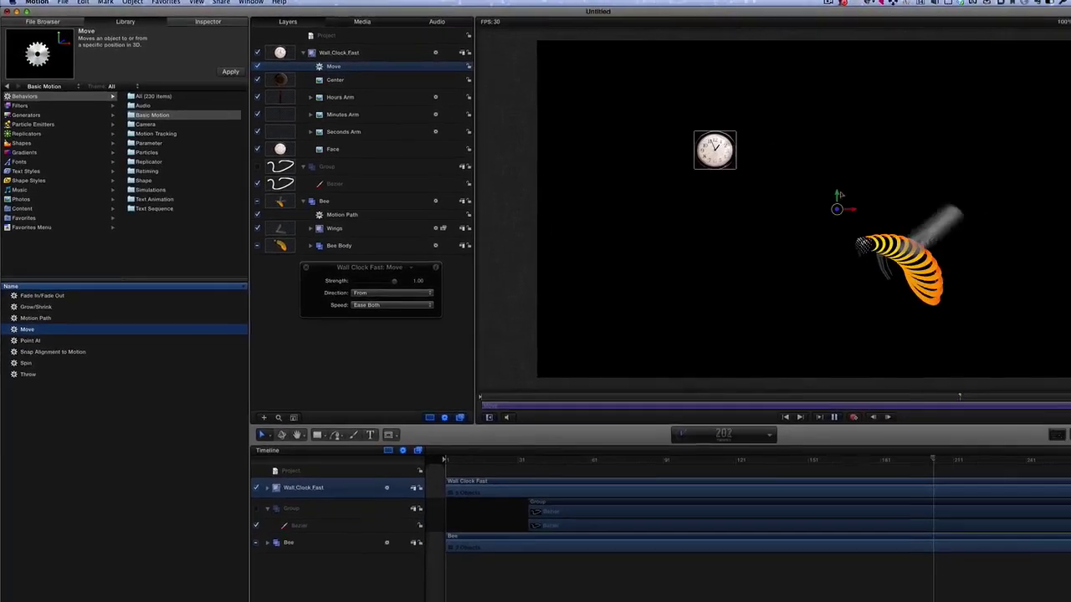
left_click(427, 208)
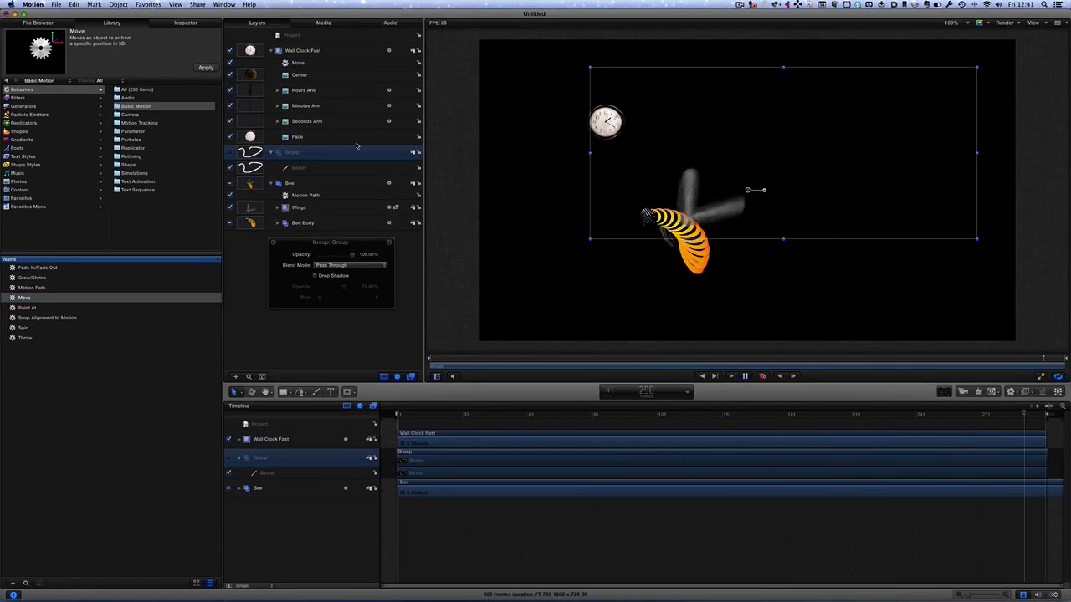
Delete the clock's Move behavior, apply Motion Tracking > Match Move, and set its Source to Bee.
left_click(308, 64)
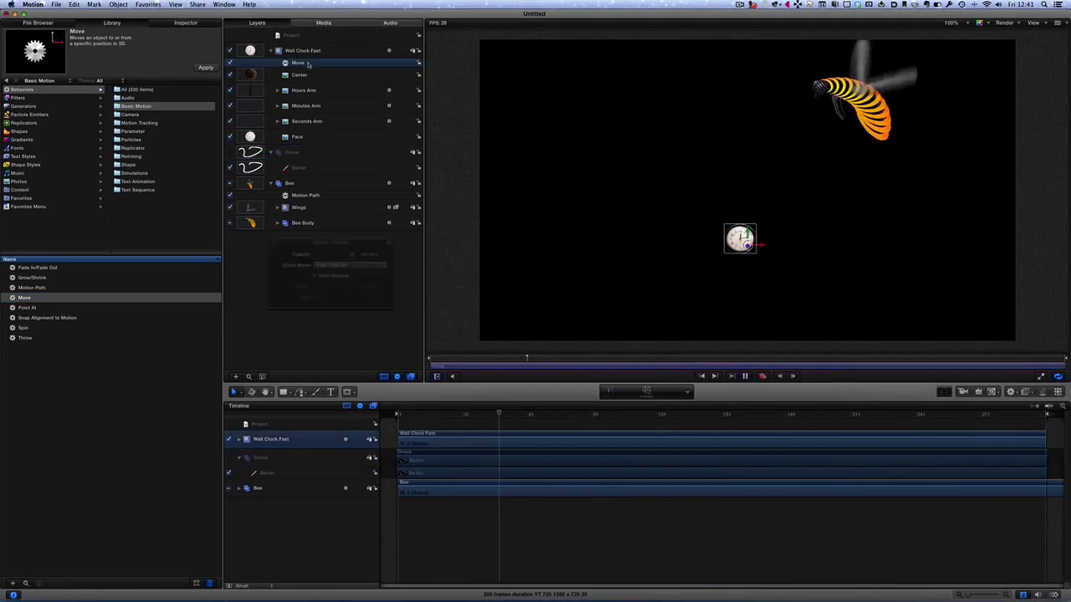
key("Delete")
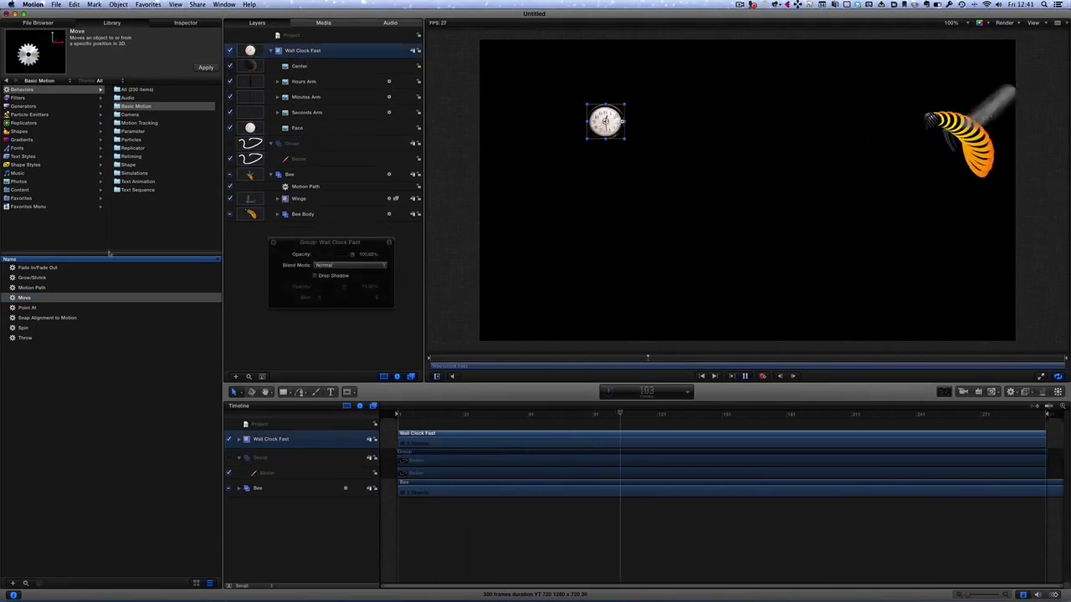
left_click(138, 123)
left_click_drag(34, 277, 318, 55)
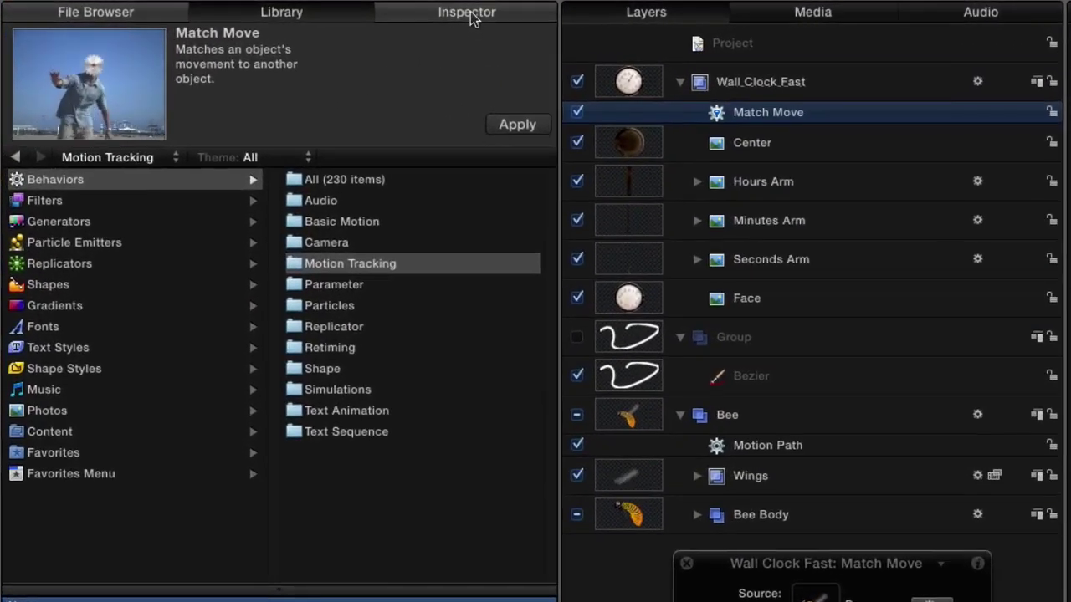
left_click(467, 13)
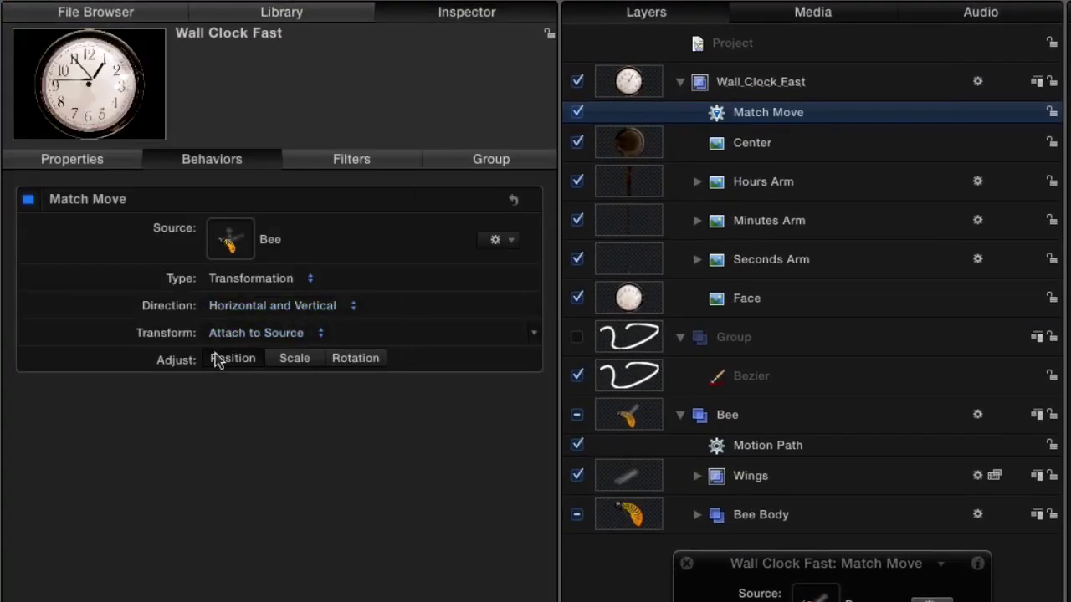